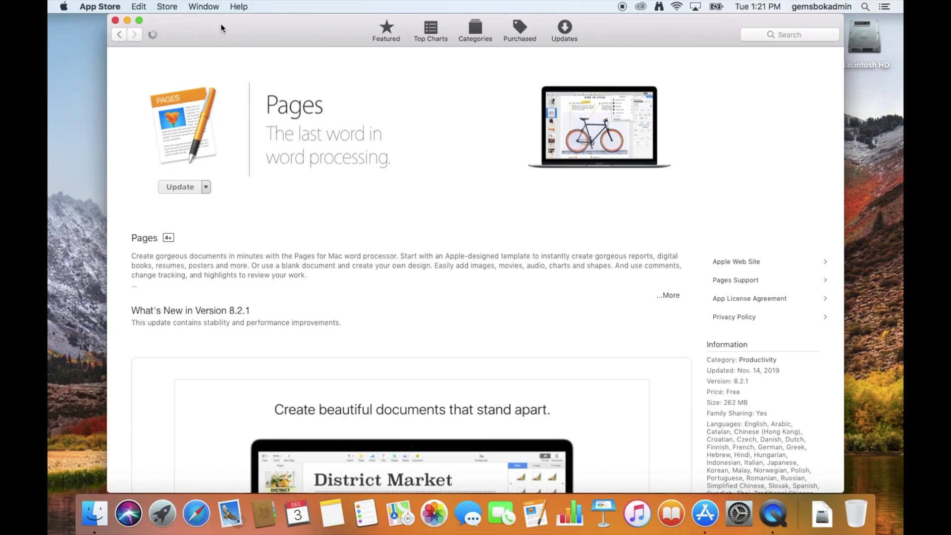
- Show the Updates page, which reports no updates and 8 incompatible ones
{"action": "left_click", "coordinate": [564, 30]}
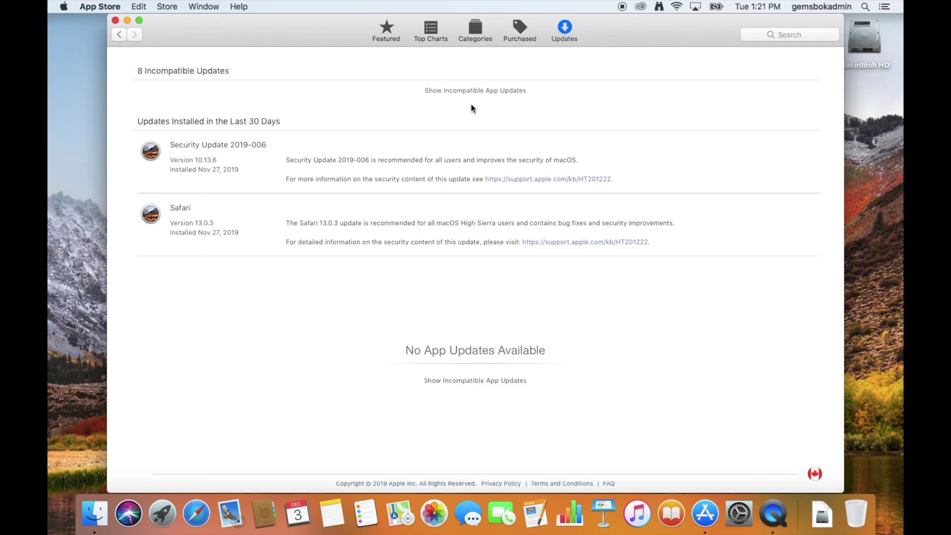
- Review the incompatible updates, including Pages 8.2.1, then go back to the Pages page
{"action": "left_click", "coordinate": [462, 91]}
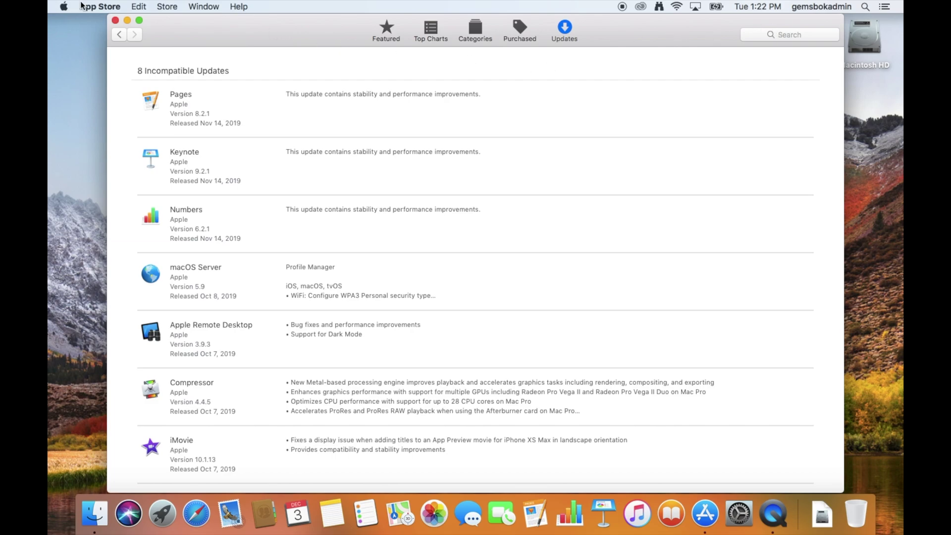
{"action": "left_click", "coordinate": [118, 35]}
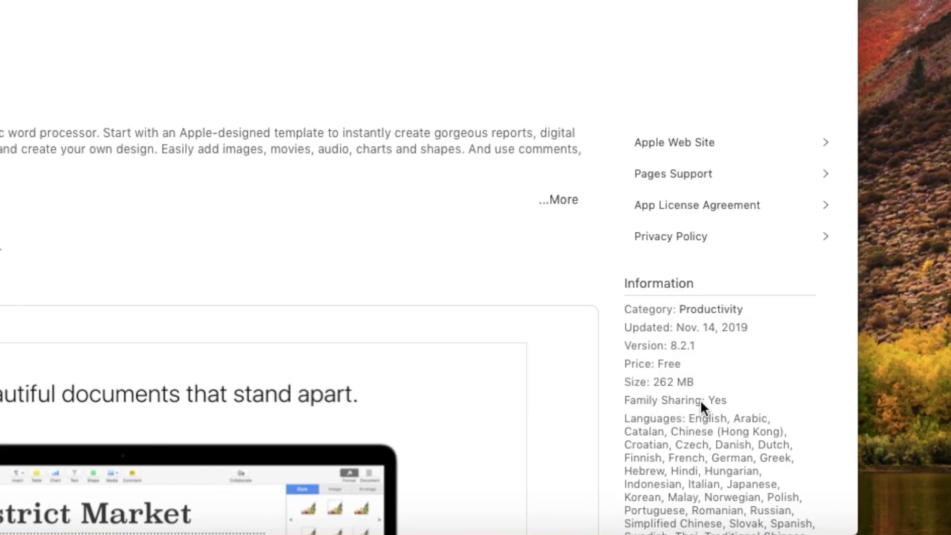
- Scroll the Pages page down to its Compatibility line: macOS 10.14 or later
{"action": "scroll", "coordinate": [700, 399], "scroll_direction": "down", "scroll_amount": 10}
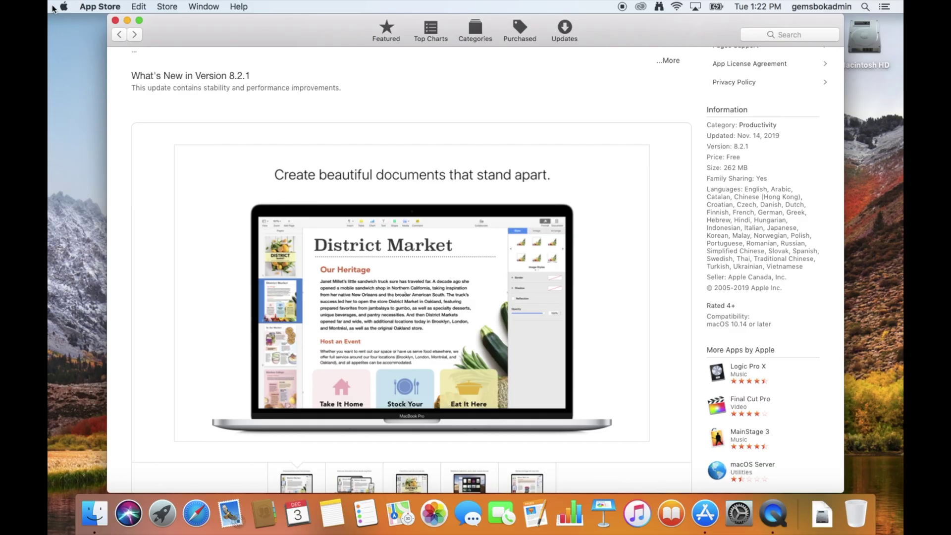
- Check About This Mac to confirm the Mac runs macOS High Sierra 10.13.6
{"action": "left_click", "coordinate": [64, 7]}
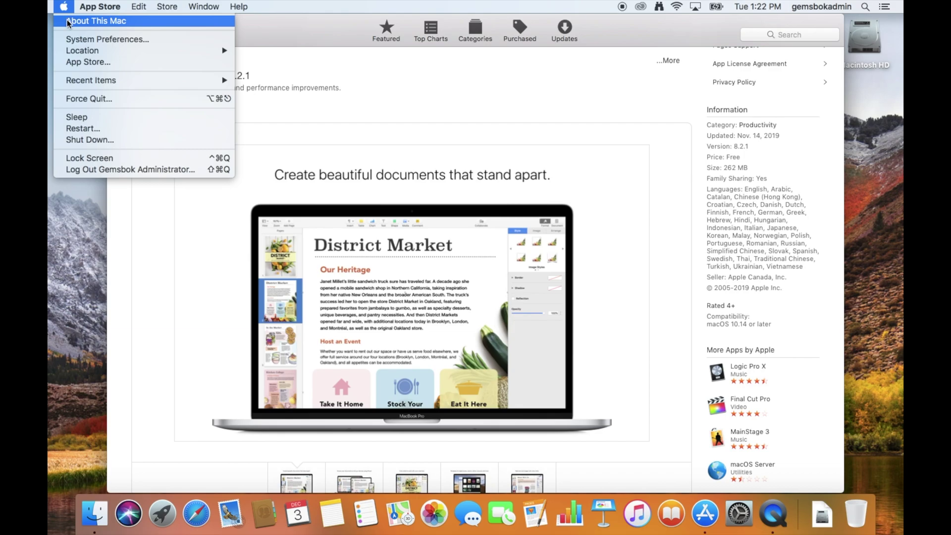
{"action": "left_click", "coordinate": [67, 21]}
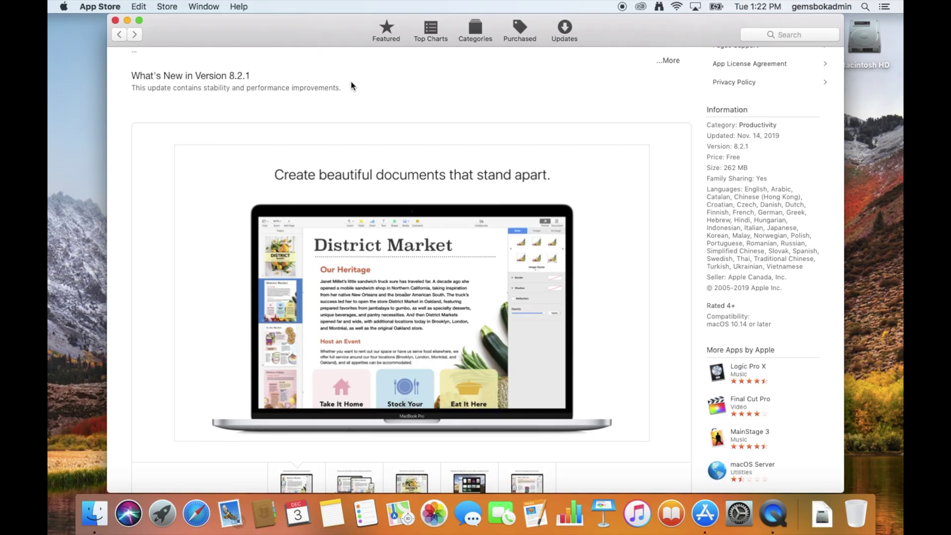
{"action": "scroll", "coordinate": [351, 81], "scroll_direction": "down", "scroll_amount": 15}
{"action": "scroll", "coordinate": [351, 81], "scroll_direction": "up", "scroll_amount": 10}
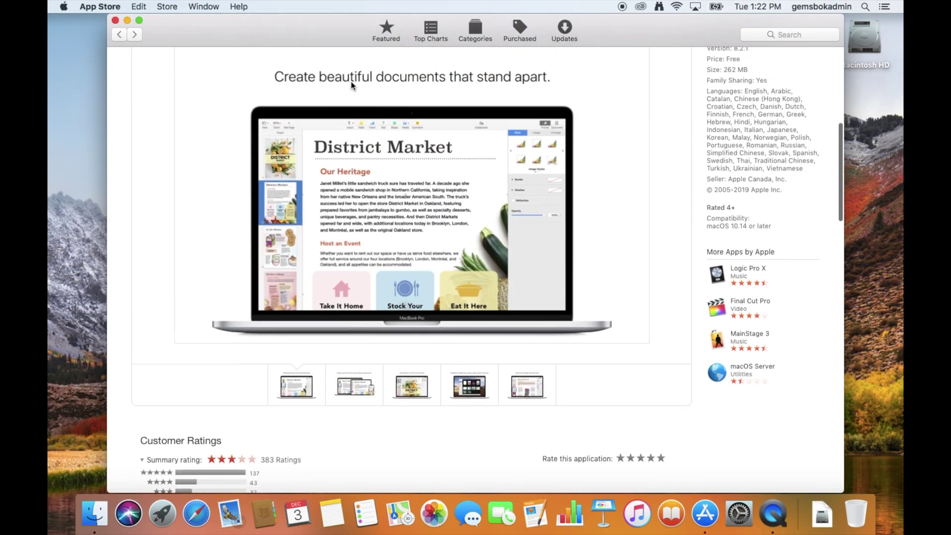
{"action": "scroll", "coordinate": [350, 81], "scroll_direction": "up", "scroll_amount": 7}
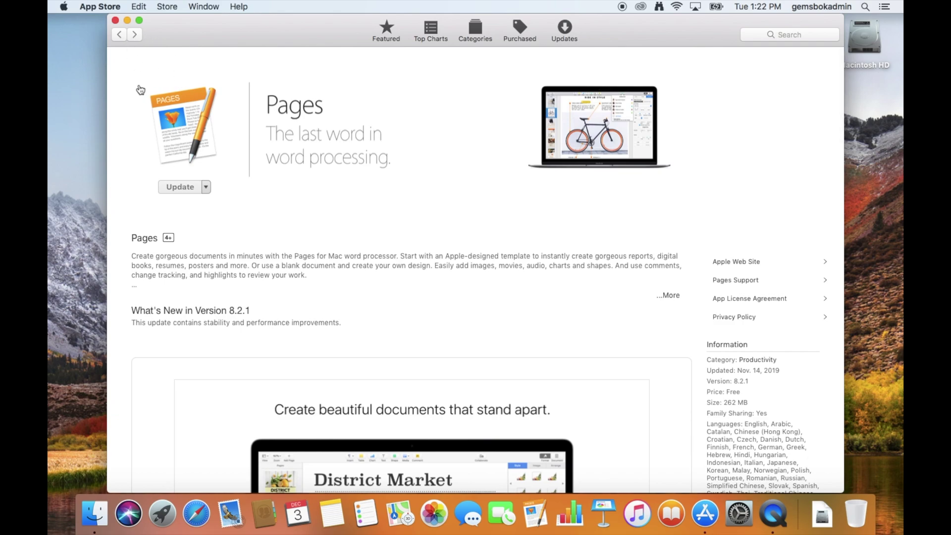
{"action": "left_click", "coordinate": [101, 7]}
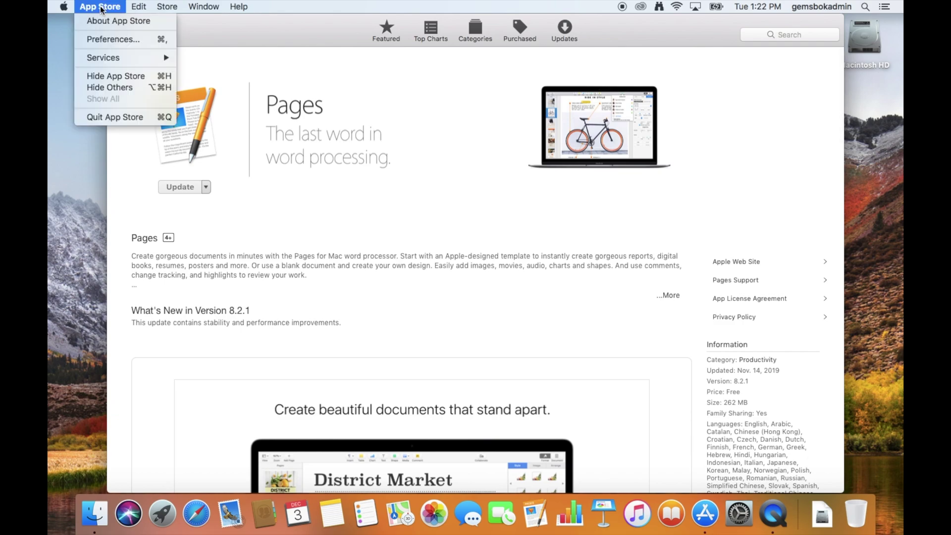
- Quit App Store and open a new Finder window on the Applications folder
{"action": "left_click", "coordinate": [111, 118]}
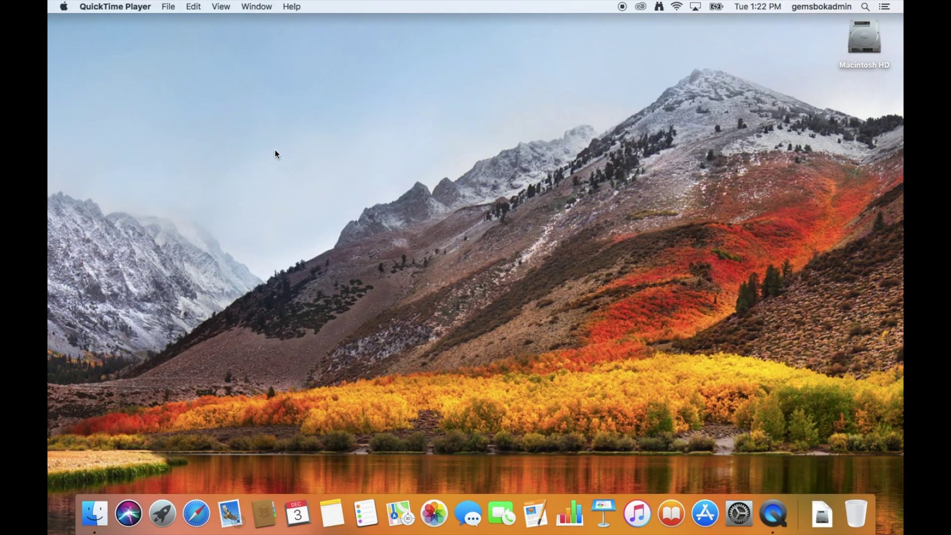
{"action": "left_click", "coordinate": [275, 151]}
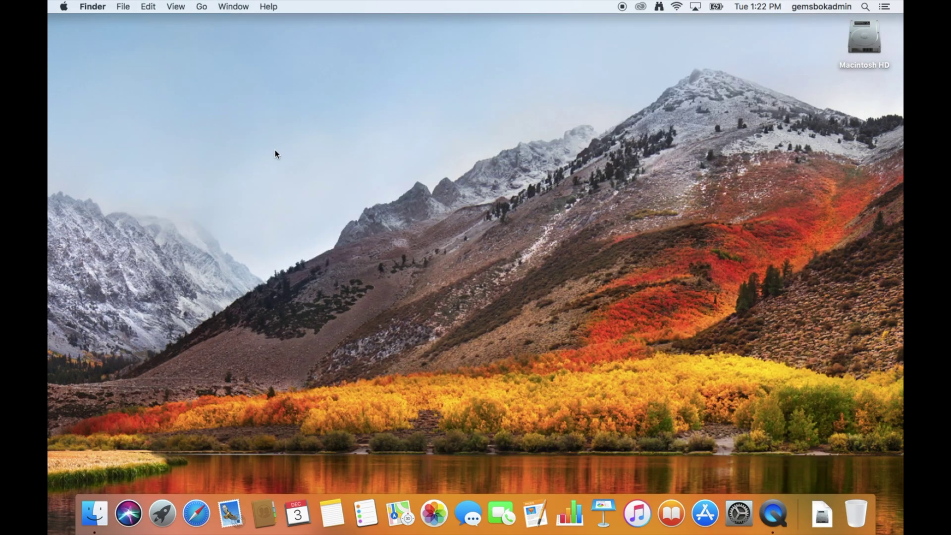
{"action": "left_click", "coordinate": [120, 7]}
{"action": "left_click", "coordinate": [127, 22]}
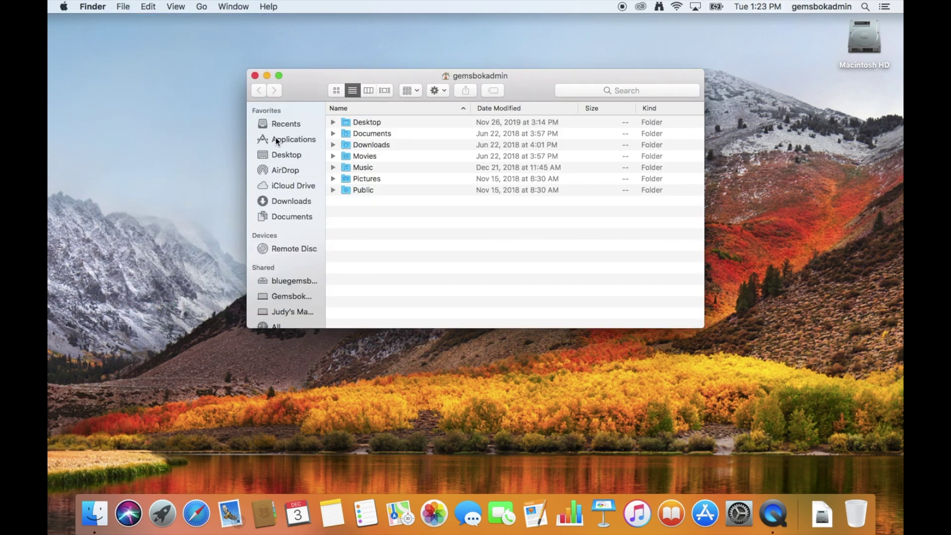
{"action": "left_click", "coordinate": [282, 139]}
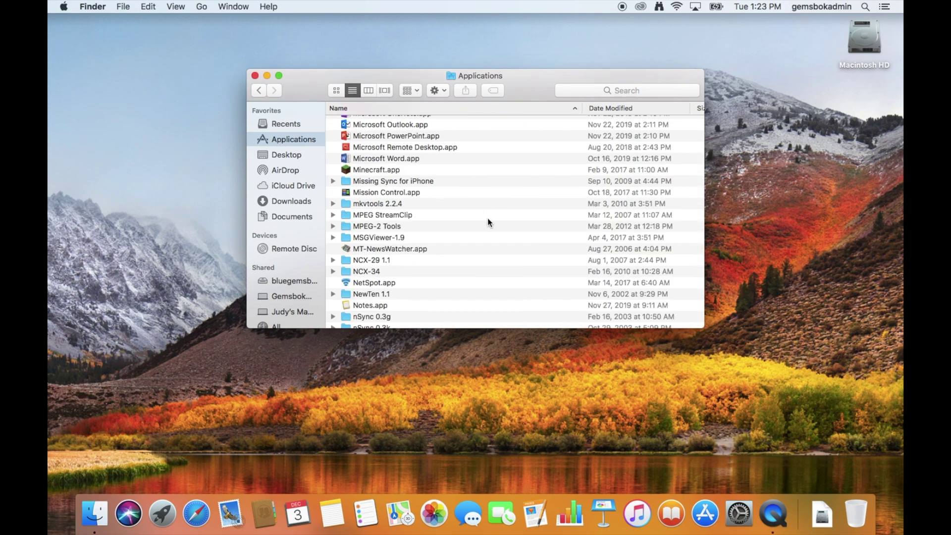
- Locate Pages.app in Applications and drag it to the Trash
{"action": "scroll", "coordinate": [488, 221], "scroll_direction": "down", "scroll_amount": 3}
{"action": "scroll", "coordinate": [488, 221], "scroll_direction": "up", "scroll_amount": 10}
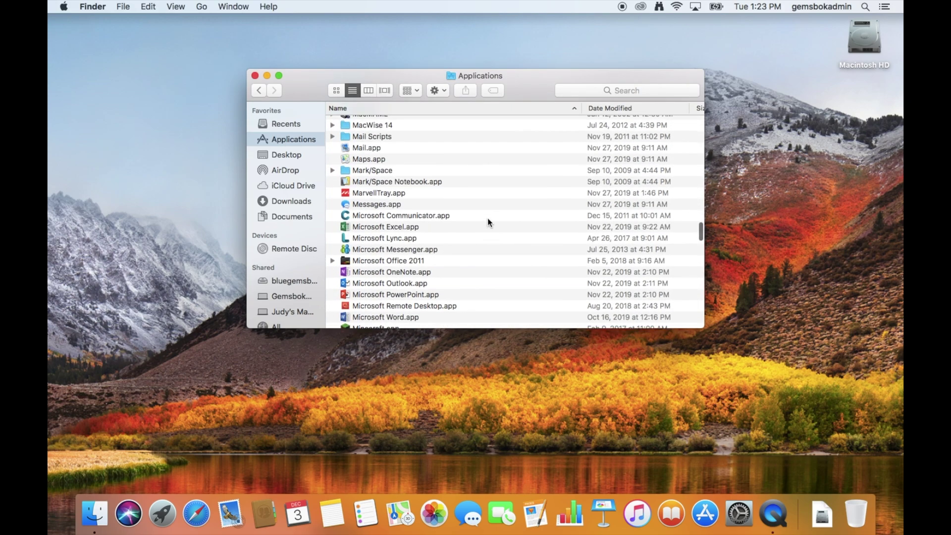
{"action": "type", "text": "p"}
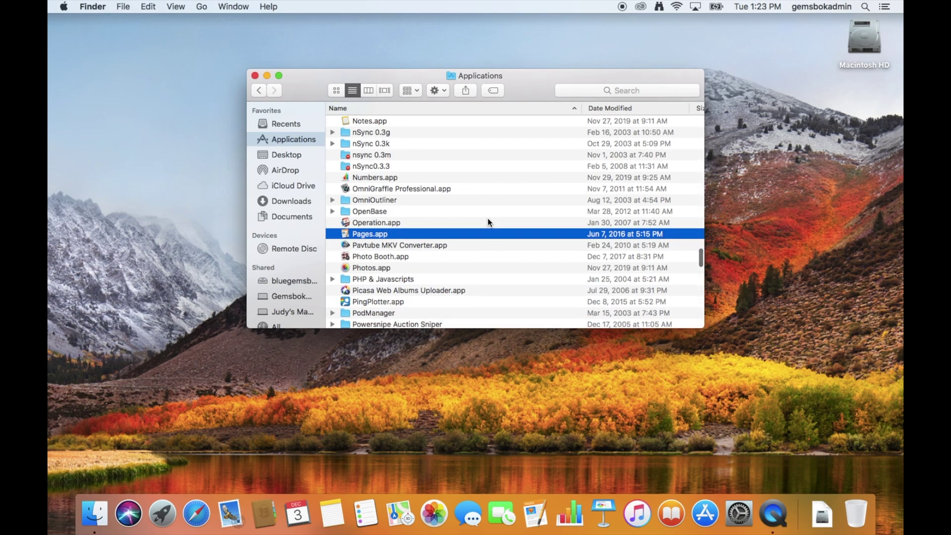
{"action": "scroll", "coordinate": [488, 221], "scroll_direction": "down", "scroll_amount": 3}
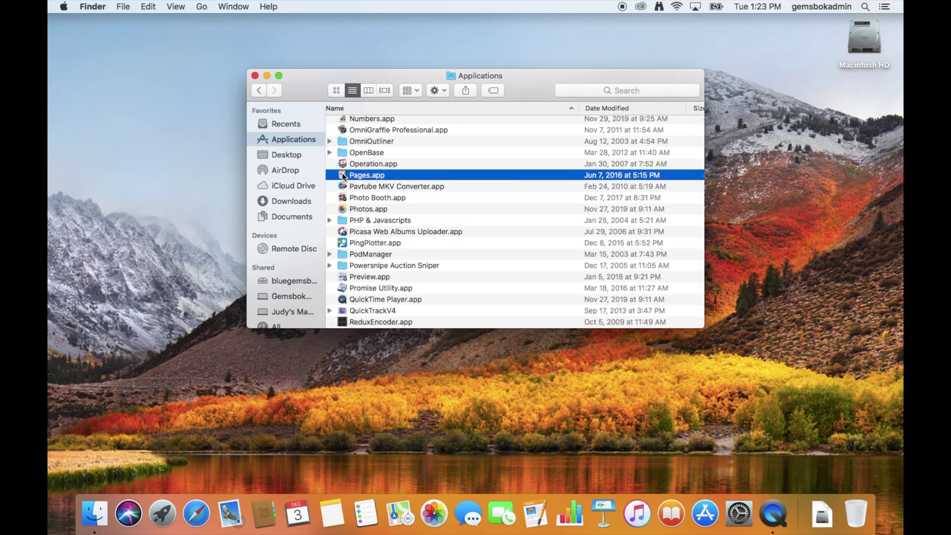
{"action": "left_click_drag", "start_coordinate": [342, 173], "coordinate": [855, 502]}
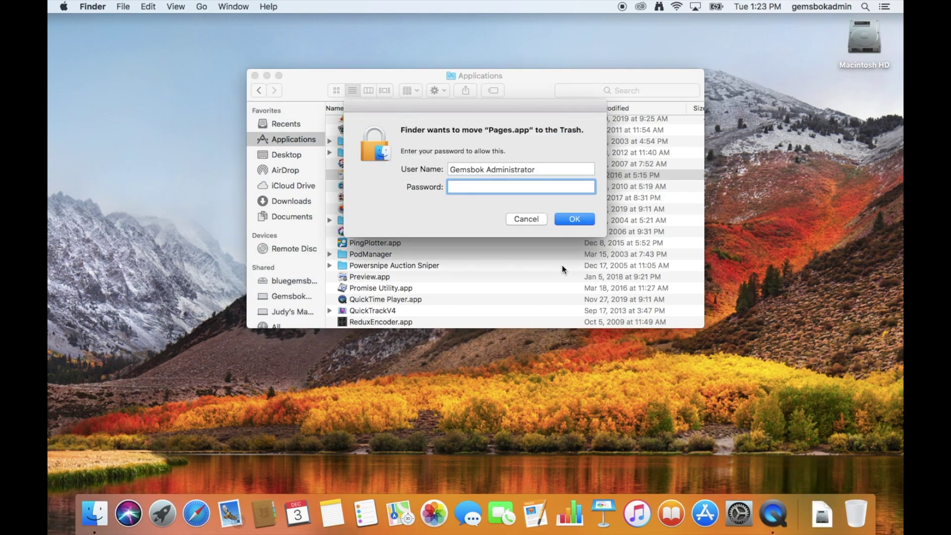
- Authorise the move with the administrator password, then close the Applications window
{"action": "type", "text": "••••••"}
{"action": "key", "text": "Return"}
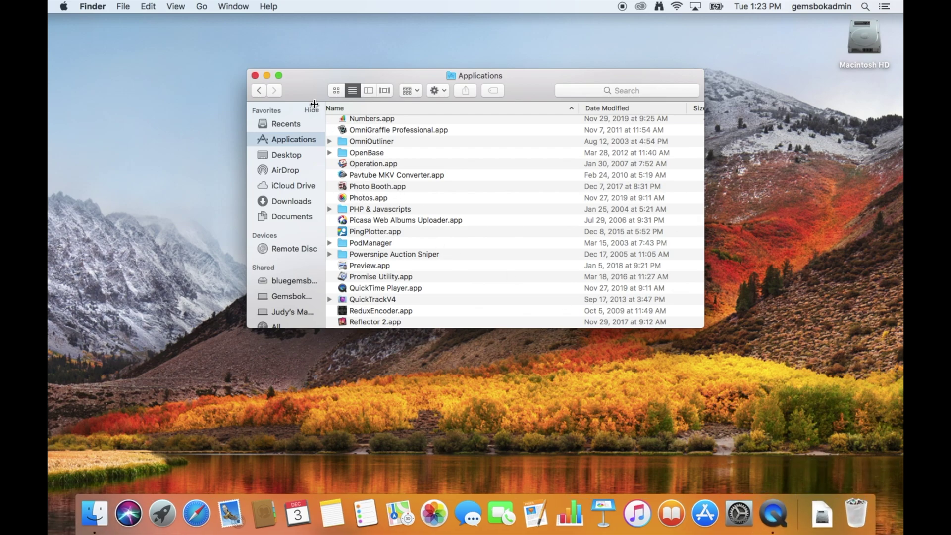
{"action": "left_click", "coordinate": [255, 76]}
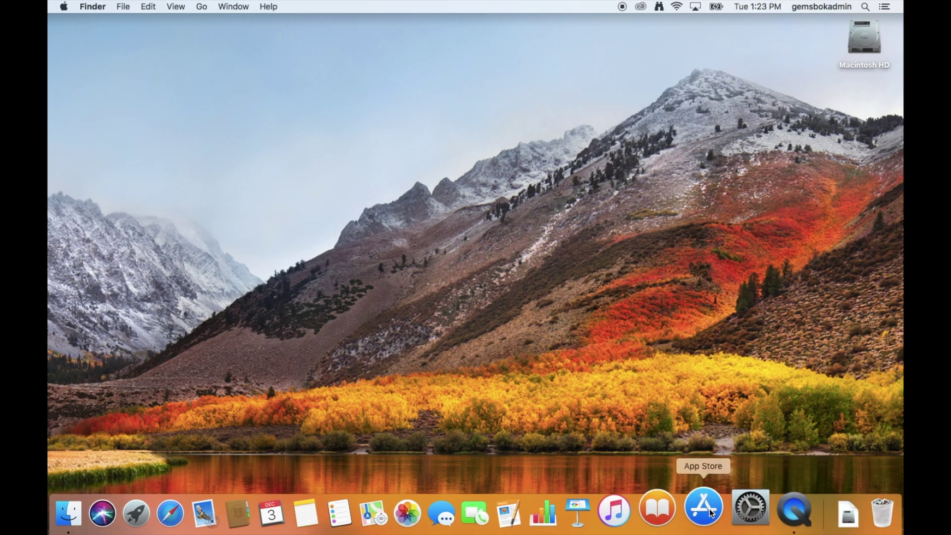
- Relaunch App Store, search for 'pages', and open the Pages app page
{"action": "left_click", "coordinate": [704, 511]}
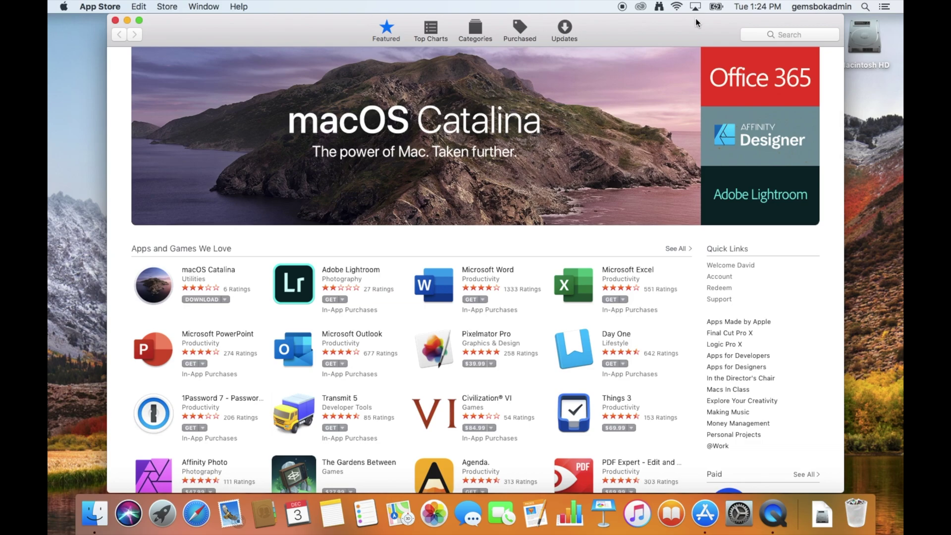
{"action": "left_click", "coordinate": [780, 32]}
{"action": "type", "text": "page"}
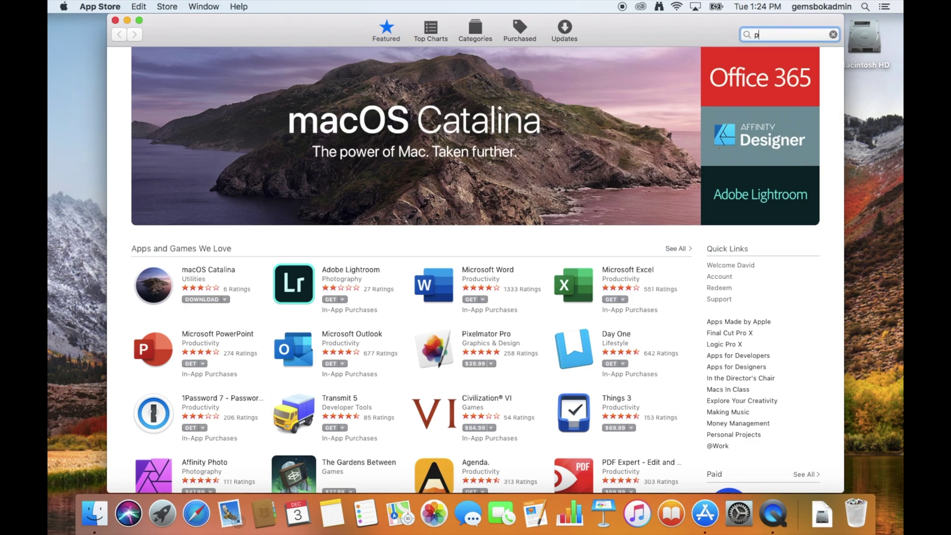
{"action": "type", "text": "s"}
{"action": "key", "text": "Return"}
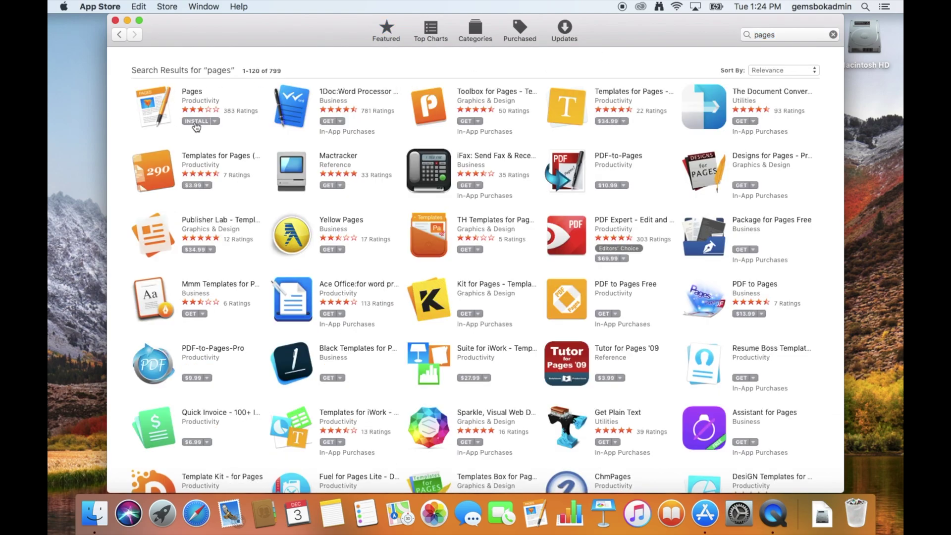
{"action": "left_click", "coordinate": [192, 92]}
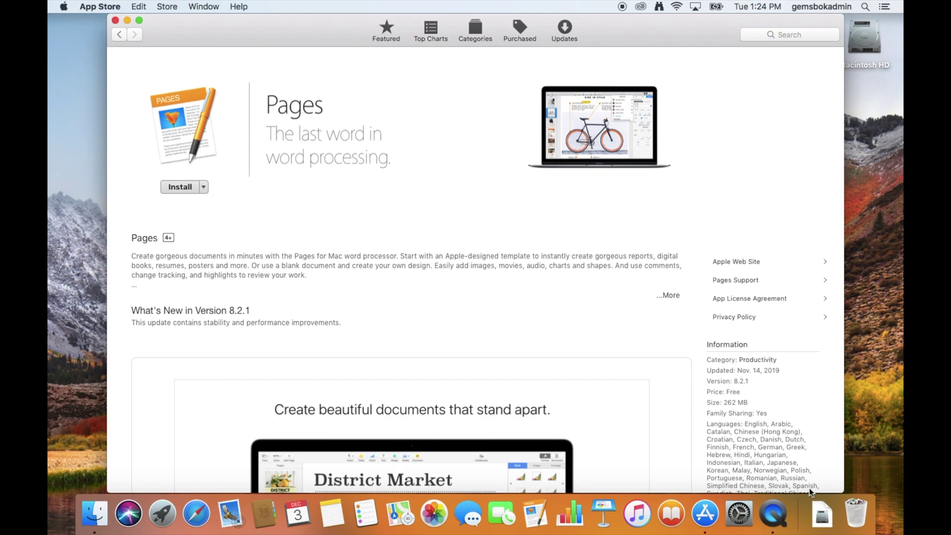
- Install Pages, accepting the download of the older compatible version
{"action": "left_click", "coordinate": [181, 187]}
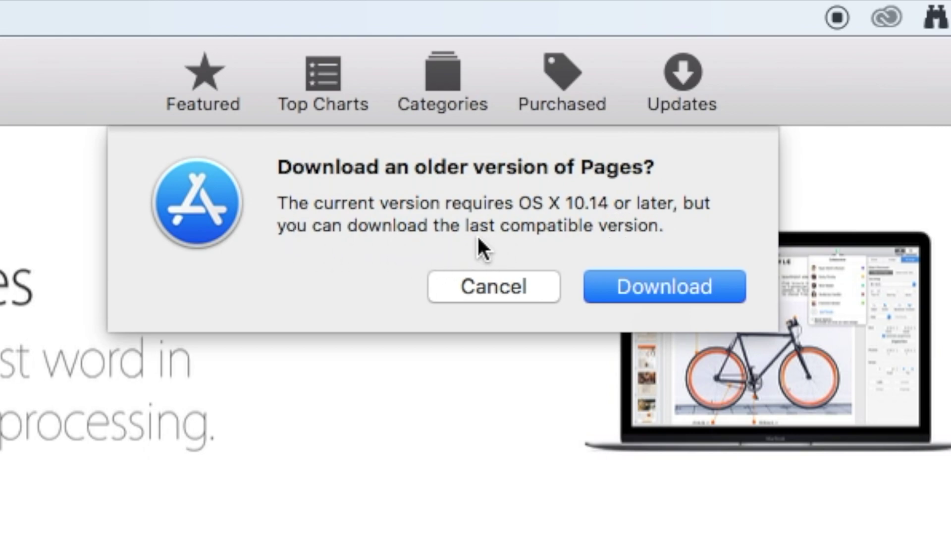
{"action": "left_click", "coordinate": [649, 287]}
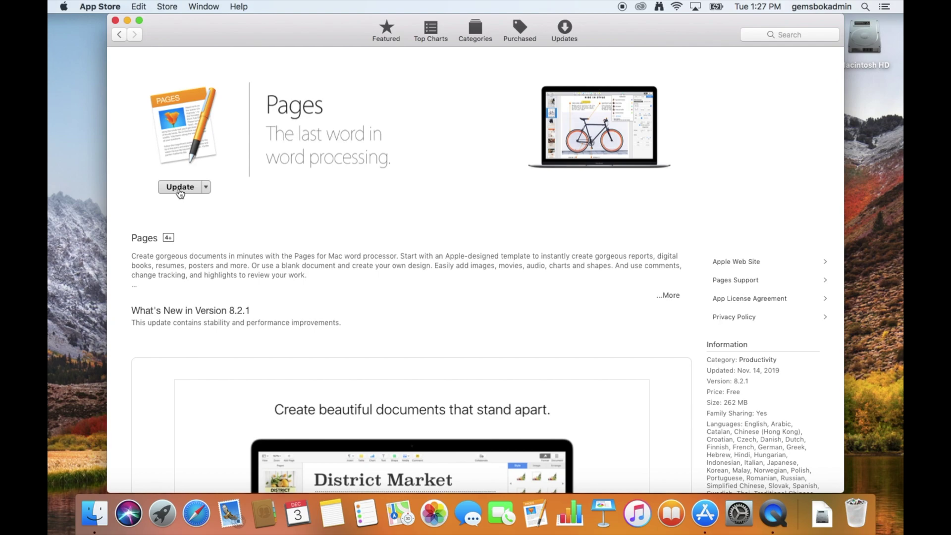
{"action": "scroll", "coordinate": [745, 342], "scroll_direction": "down", "scroll_amount": 3}
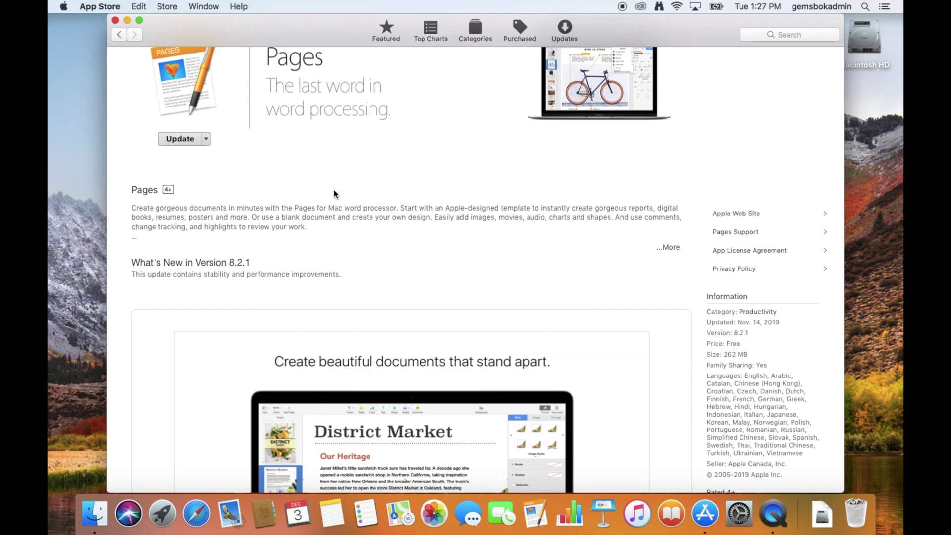
{"action": "scroll", "coordinate": [285, 150], "scroll_direction": "up", "scroll_amount": 3}
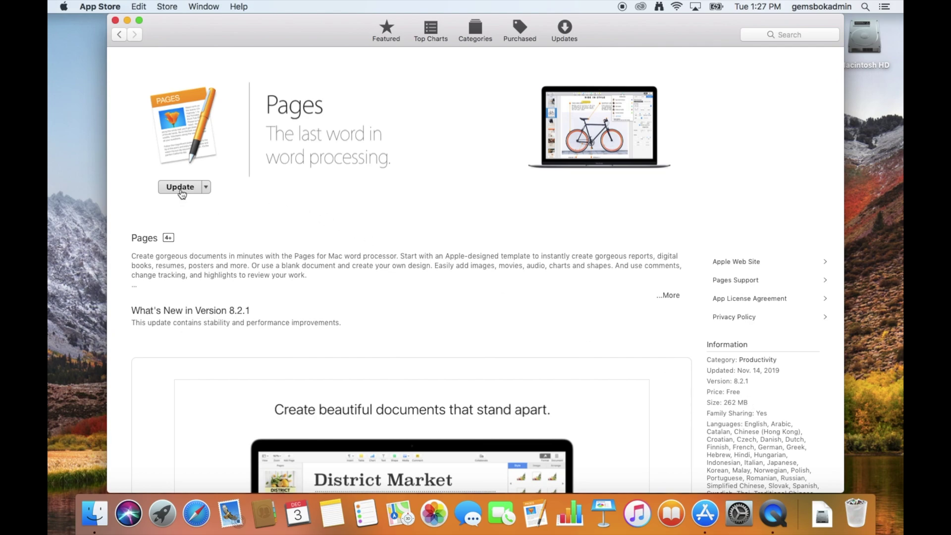
- Quit App Store, launch the reinstalled Pages, and continue past its Welcome and Get Started screens
{"action": "left_click", "coordinate": [104, 6]}
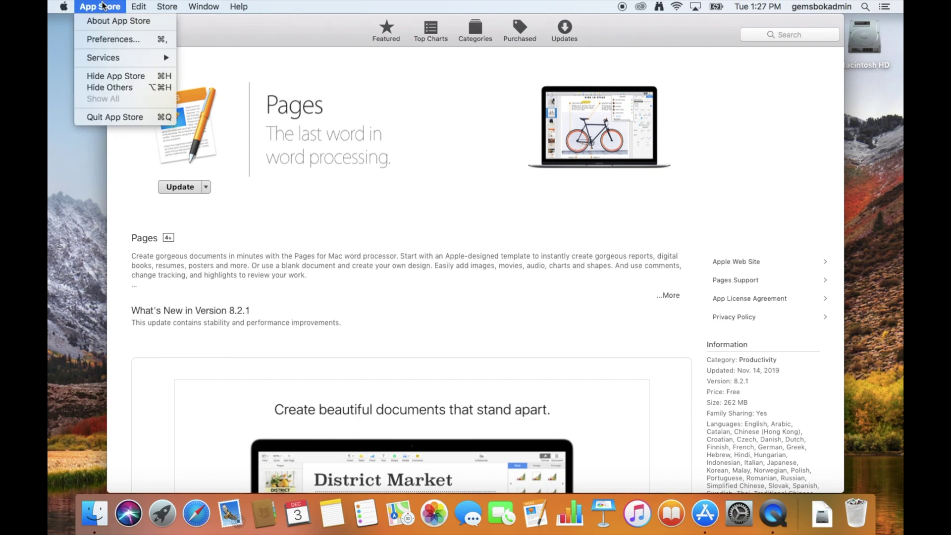
{"action": "left_click", "coordinate": [108, 117]}
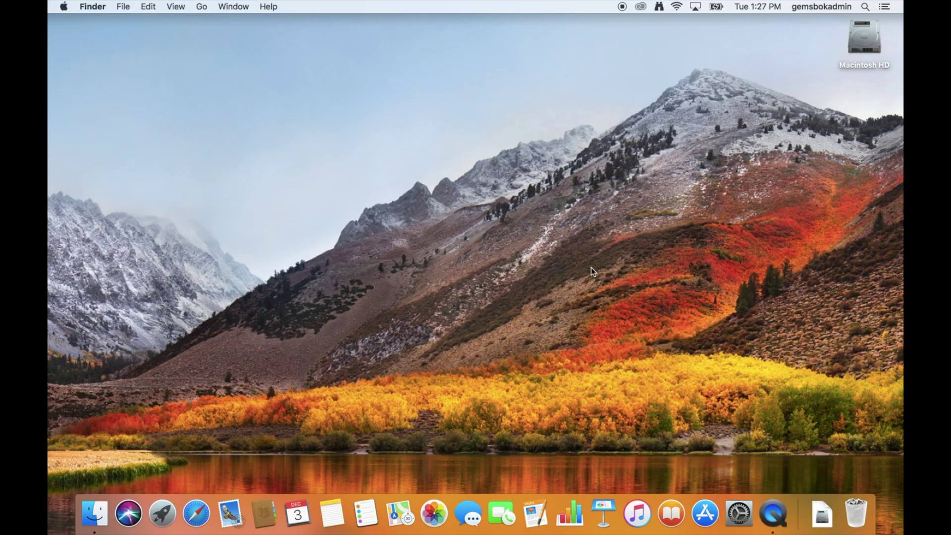
{"action": "left_click", "coordinate": [541, 513]}
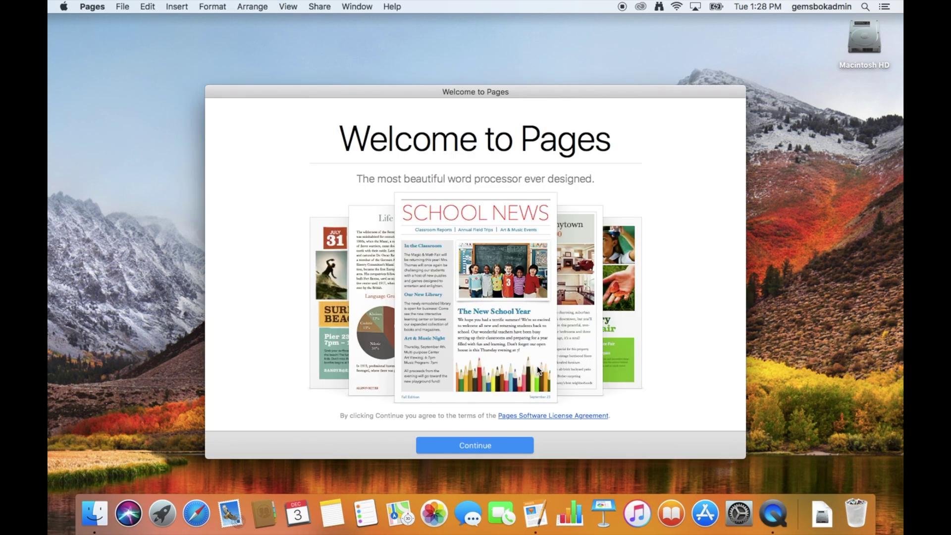
{"action": "left_click", "coordinate": [463, 444]}
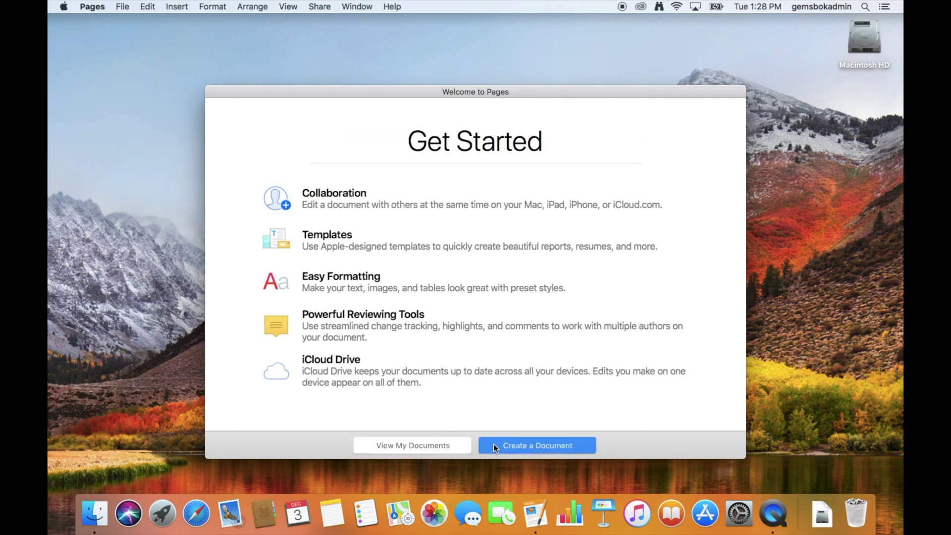
{"action": "left_click", "coordinate": [505, 448]}
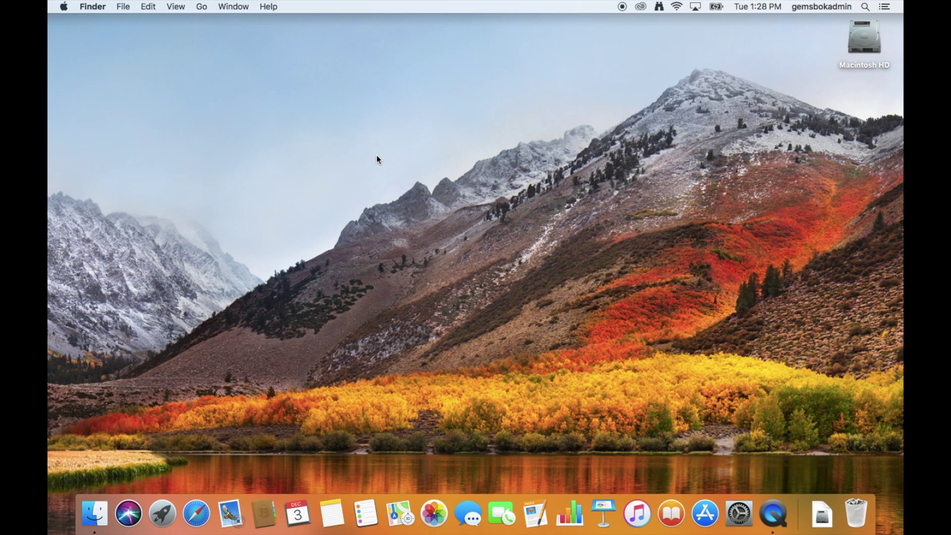
- Open a new Finder window on Applications and select Pages.app, modified Today at 1:26 PM
{"action": "left_click", "coordinate": [123, 7]}
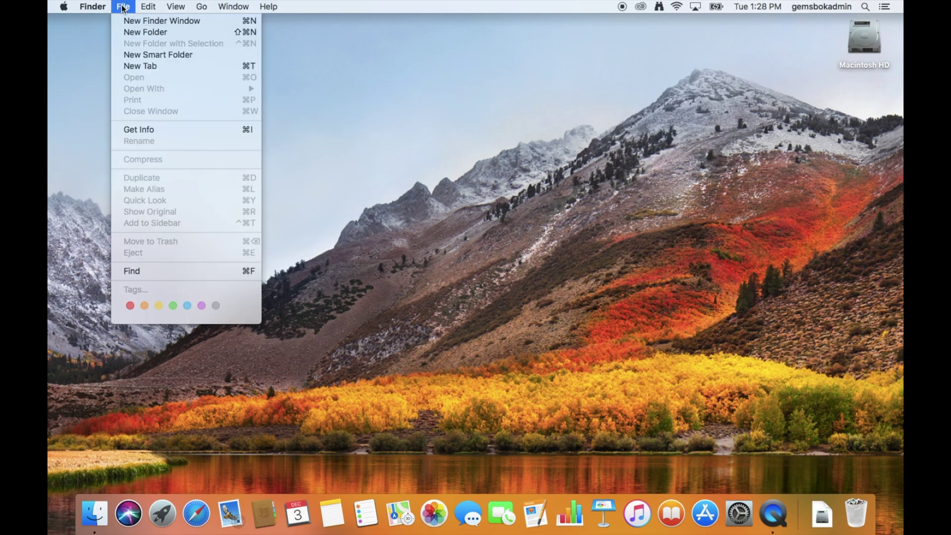
{"action": "left_click", "coordinate": [126, 21]}
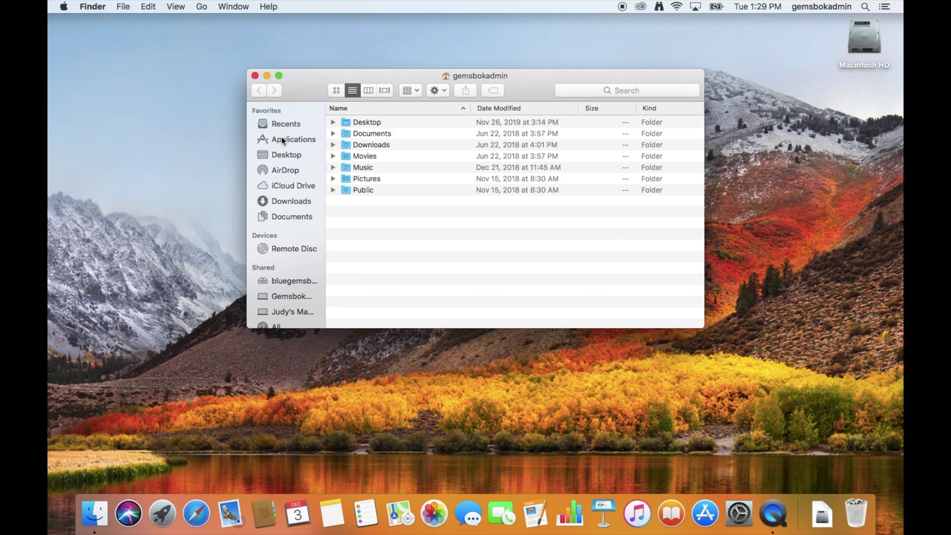
{"action": "left_click", "coordinate": [282, 138]}
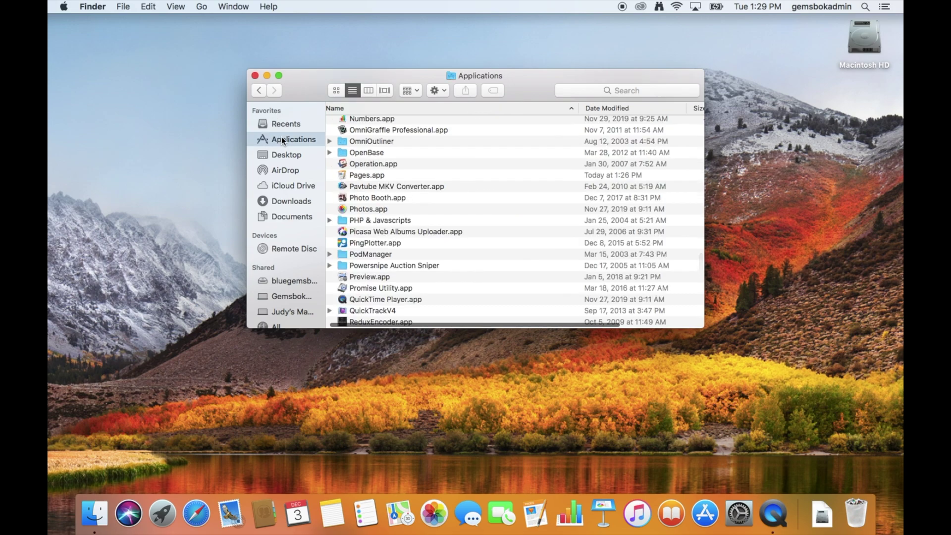
{"action": "left_click", "coordinate": [354, 176]}
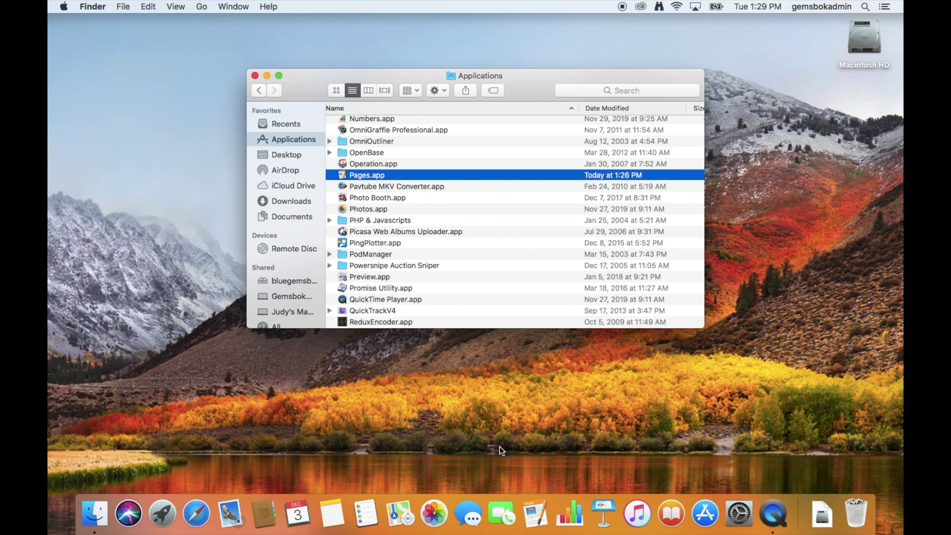
- Reveal the docked Pages app in the Applications folder, then close that Finder window
{"action": "right_click", "coordinate": [536, 511]}
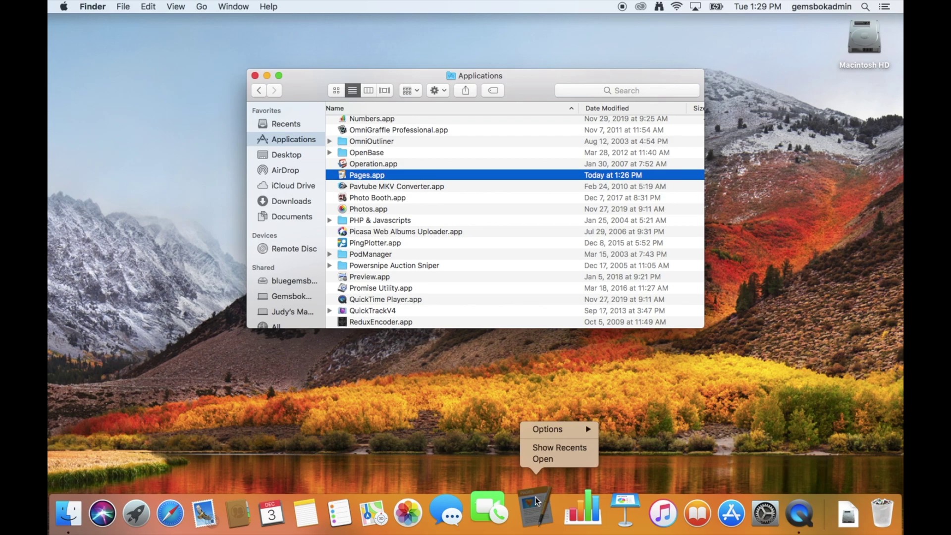
{"action": "mouse_move", "coordinate": [541, 431]}
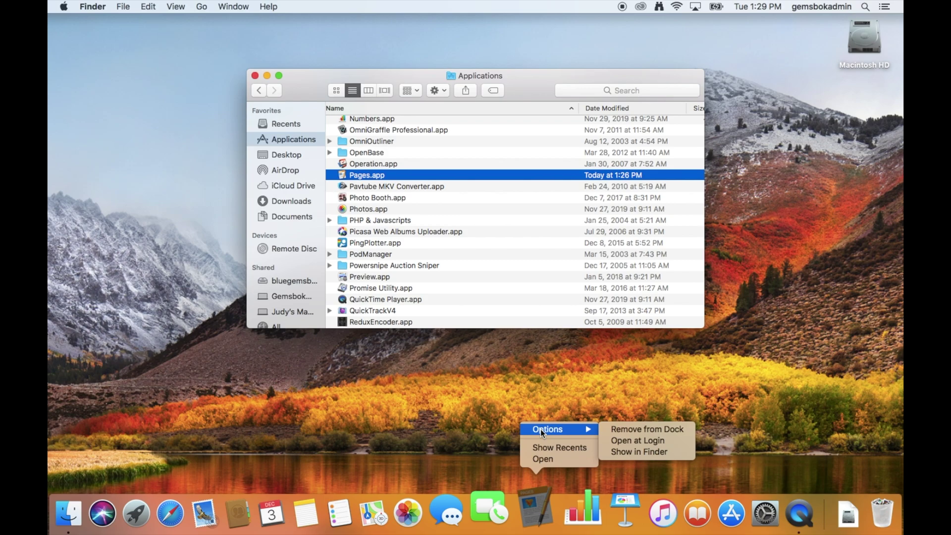
{"action": "left_click", "coordinate": [624, 451]}
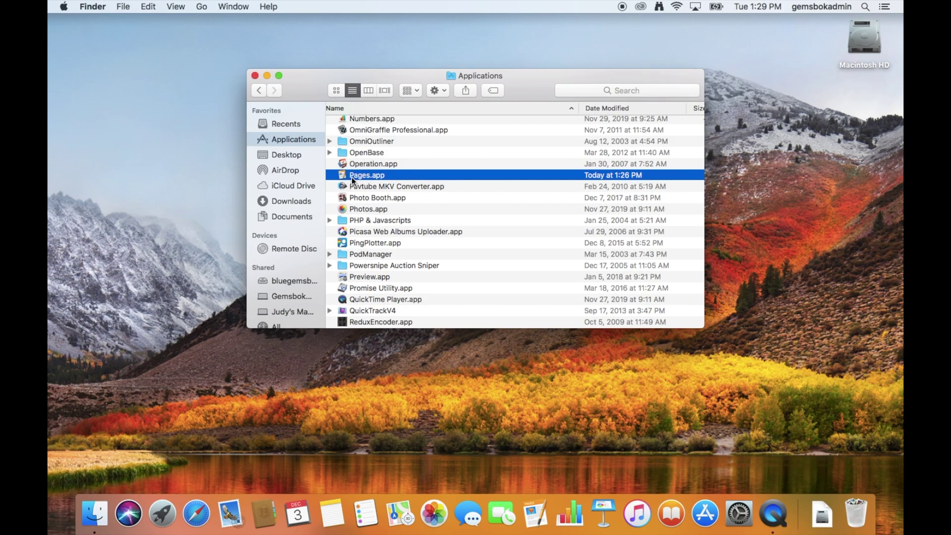
{"action": "left_click", "coordinate": [255, 76]}
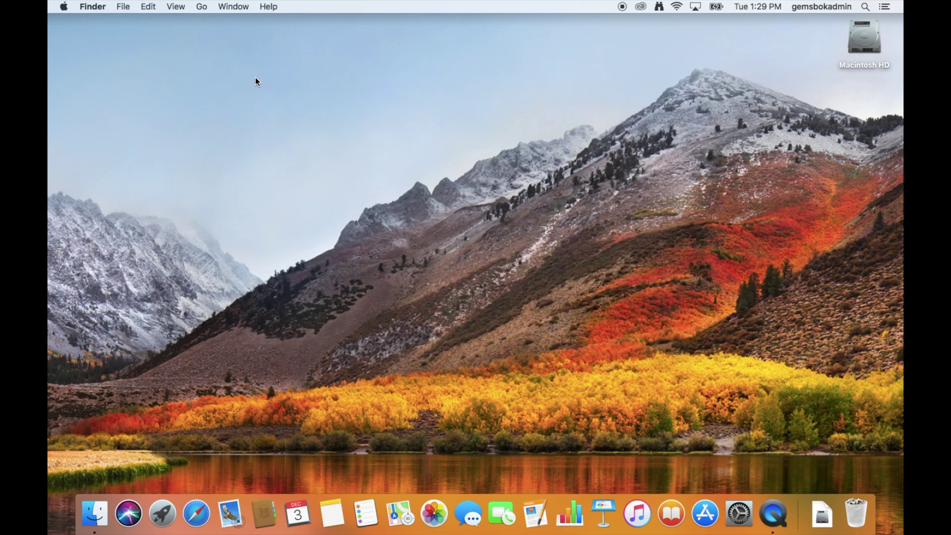
- Relaunch Pages from the Dock and dismiss the macOS 10.14 free-update notice
{"action": "left_click", "coordinate": [539, 507]}
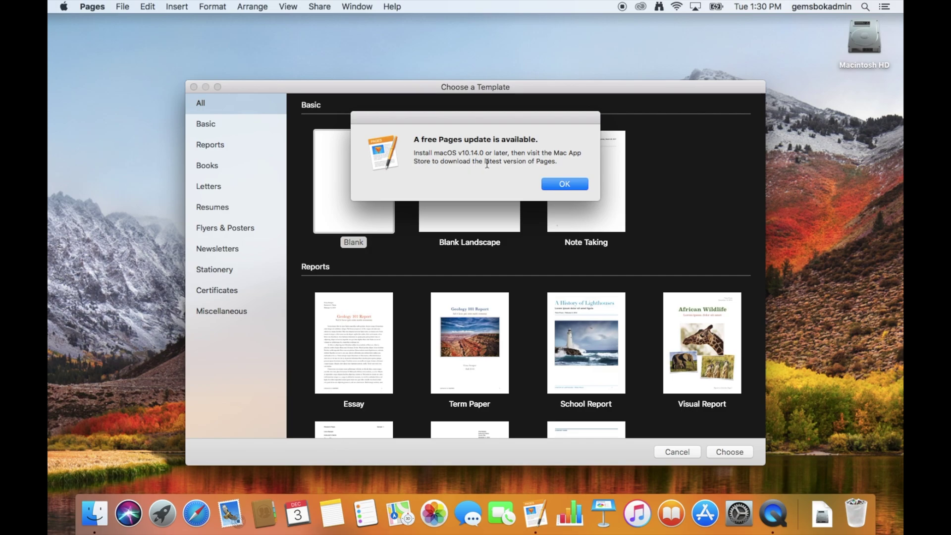
{"action": "left_click", "coordinate": [559, 183]}
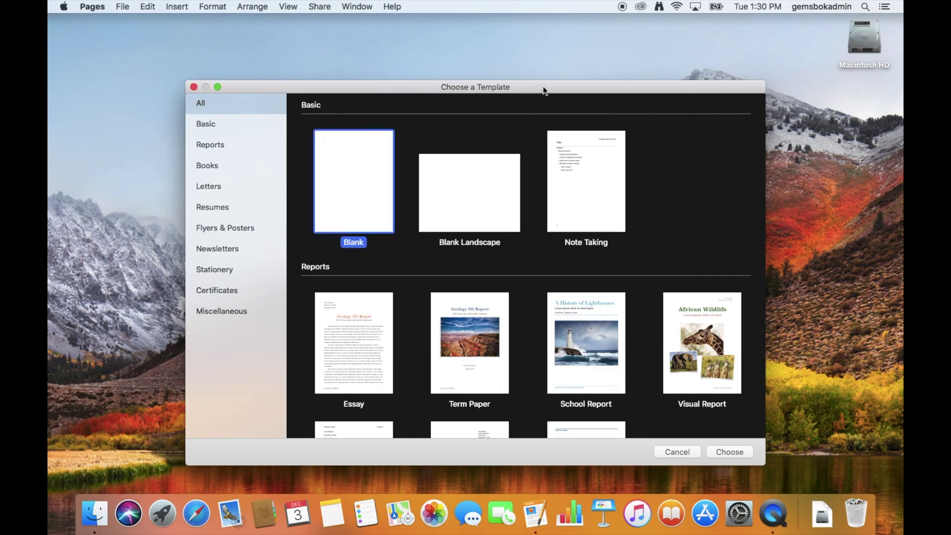